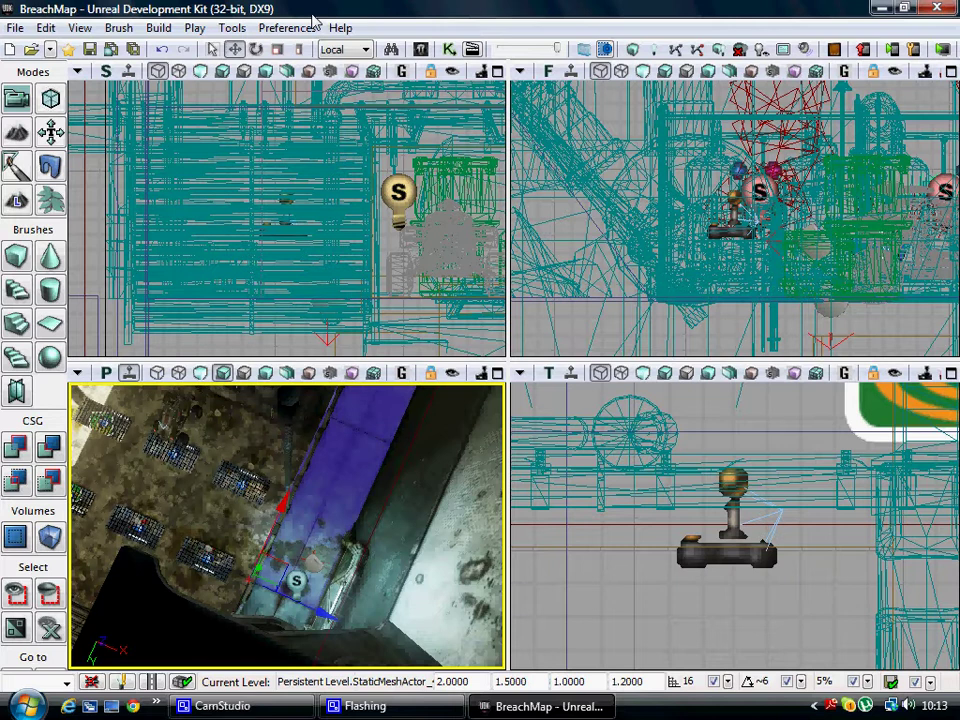
- Open UnrealKismet on Main_Sequence from the Kismet toolbar button
{"action": "left_click", "coordinate": [450, 52]}
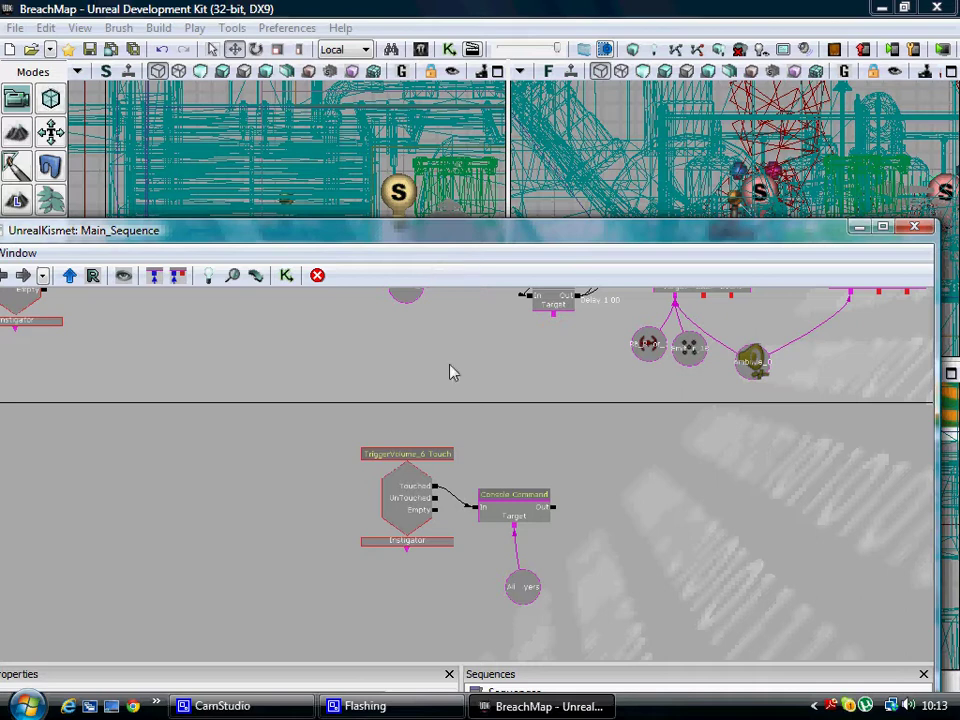
- Pan past the Bomb, Explosion, trigger touch and console command nodes, then move Kismet to the upper right
{"action": "left_click_drag", "start_coordinate": [500, 437], "coordinate": [685, 644]}
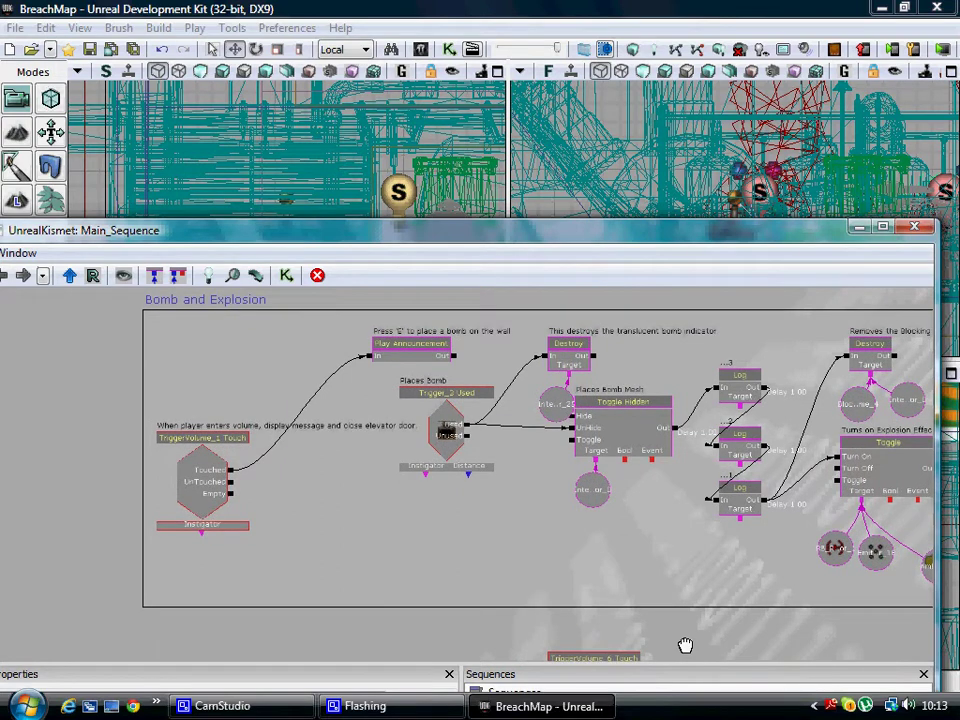
{"action": "mouse_move", "coordinate": [595, 615]}
{"action": "left_mouse_down"}
{"action": "mouse_move", "coordinate": [480, 621]}
{"action": "mouse_move", "coordinate": [487, 600]}
{"action": "left_mouse_up"}
{"action": "mouse_move", "coordinate": [497, 539]}
{"action": "left_mouse_down"}
{"action": "mouse_move", "coordinate": [523, 476]}
{"action": "mouse_move", "coordinate": [427, 520]}
{"action": "left_mouse_up"}
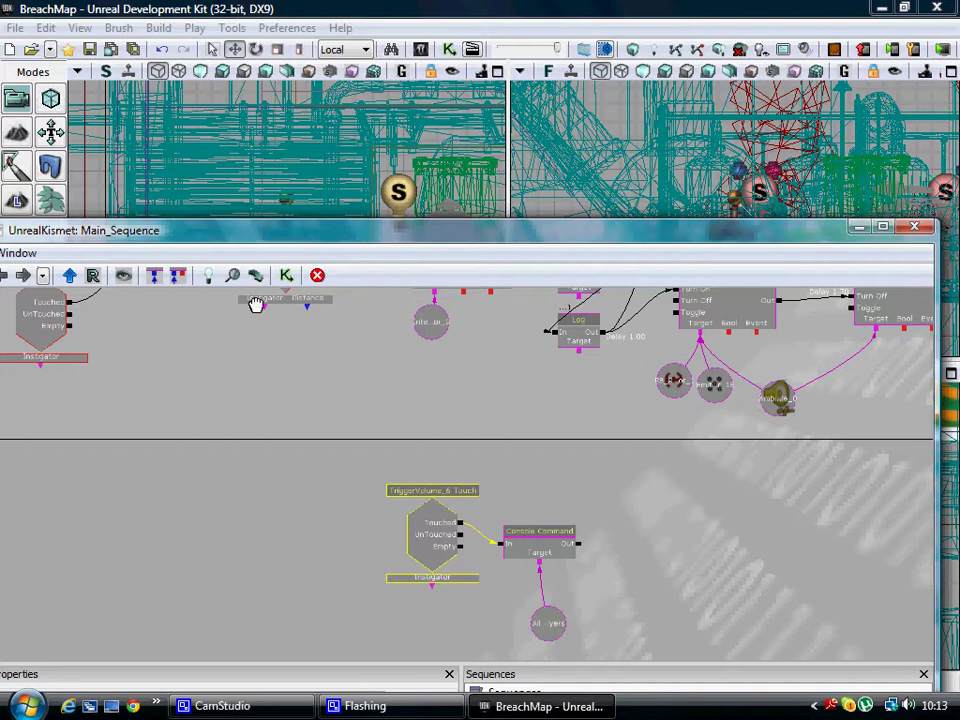
{"action": "mouse_move", "coordinate": [256, 235]}
{"action": "left_mouse_down"}
{"action": "mouse_move", "coordinate": [430, 160]}
{"action": "mouse_move", "coordinate": [643, 44]}
{"action": "left_mouse_up"}
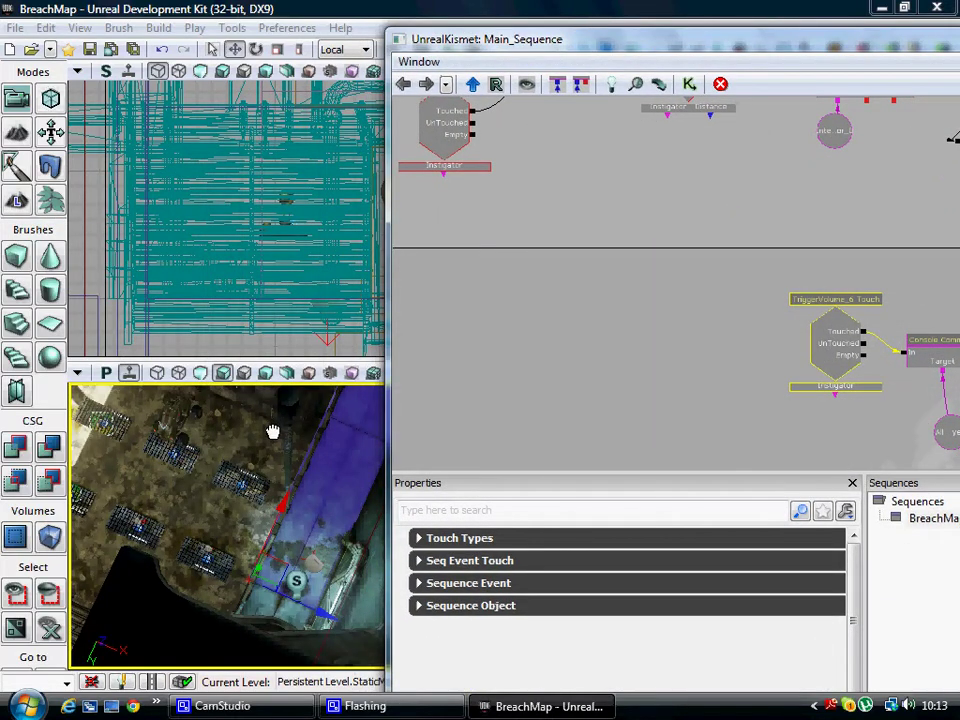
- Orbit the Perspective view and select the green TriggerVolume box beside the barrels
{"action": "mouse_move", "coordinate": [272, 474]}
{"action": "right_mouse_down"}
{"action": "mouse_move", "coordinate": [280, 406]}
{"action": "mouse_move", "coordinate": [294, 525]}
{"action": "mouse_move", "coordinate": [306, 389]}
{"action": "mouse_move", "coordinate": [311, 422]}
{"action": "mouse_move", "coordinate": [257, 477]}
{"action": "mouse_move", "coordinate": [229, 467]}
{"action": "mouse_move", "coordinate": [240, 499]}
{"action": "right_mouse_up"}
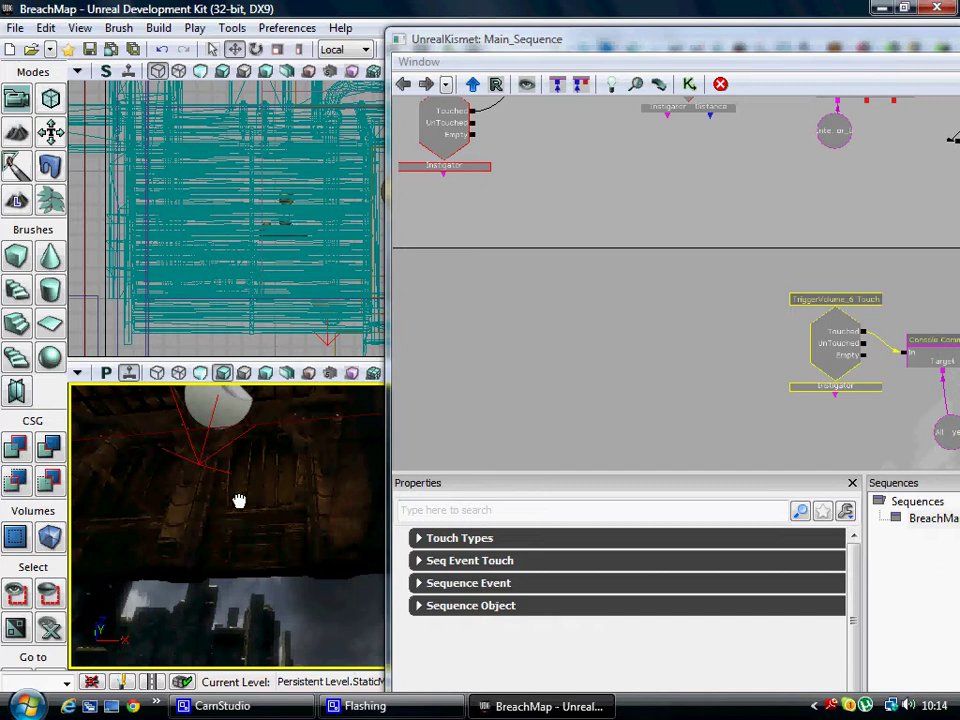
{"action": "mouse_move", "coordinate": [66, 482]}
{"action": "right_mouse_down"}
{"action": "mouse_move", "coordinate": [69, 420]}
{"action": "mouse_move", "coordinate": [66, 437]}
{"action": "mouse_move", "coordinate": [154, 508]}
{"action": "mouse_move", "coordinate": [144, 619]}
{"action": "mouse_move", "coordinate": [64, 677]}
{"action": "mouse_move", "coordinate": [303, 562]}
{"action": "right_mouse_up"}
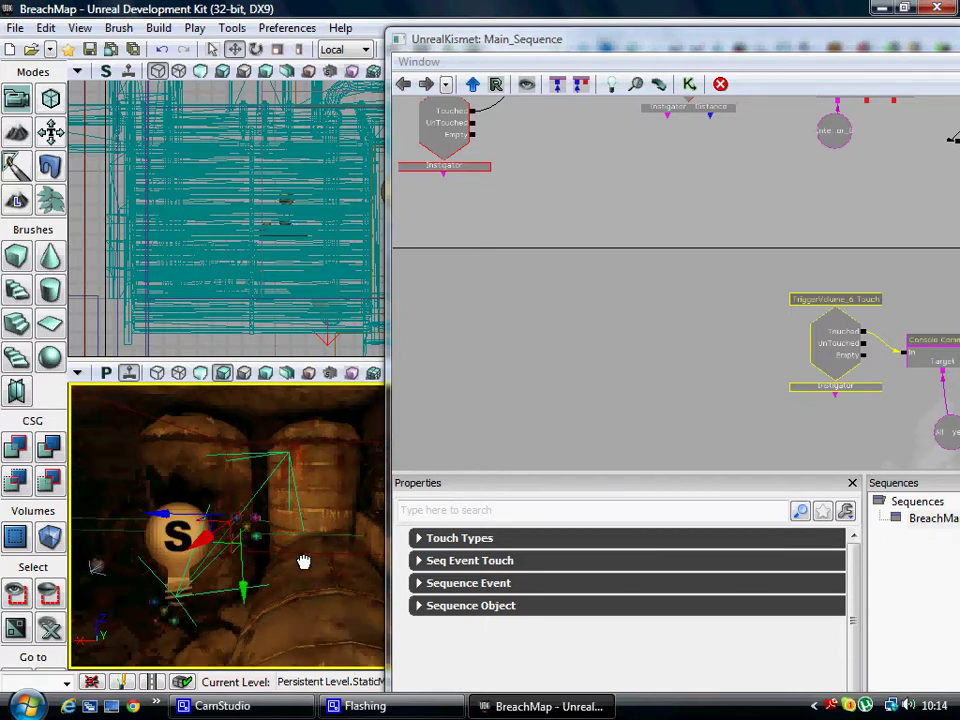
{"action": "left_click", "coordinate": [289, 491]}
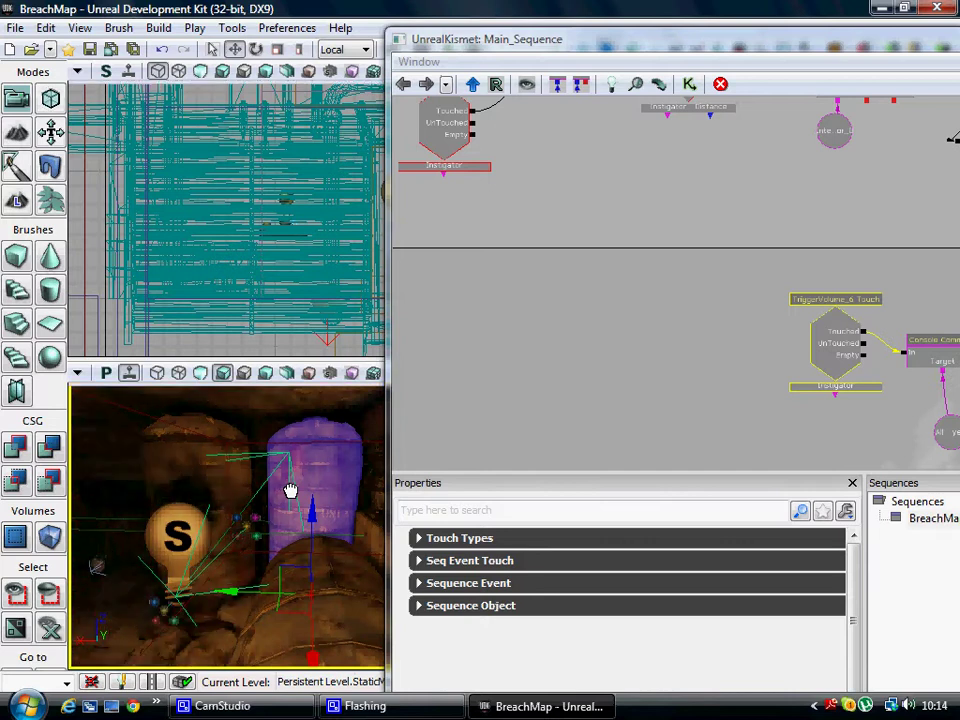
{"action": "left_click", "coordinate": [112, 523]}
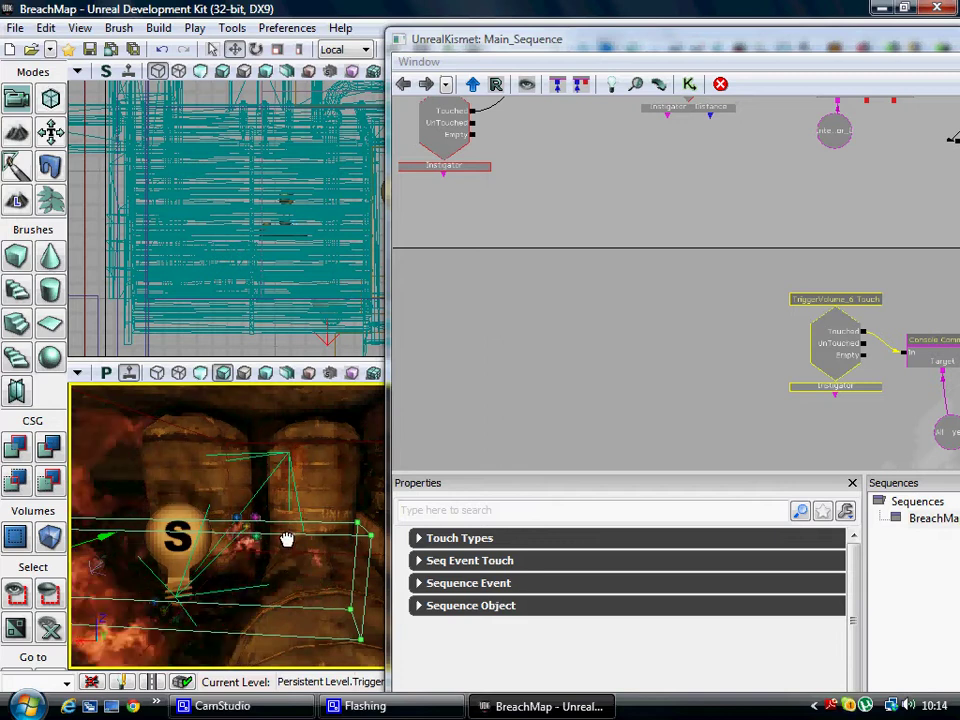
{"action": "right_click", "coordinate": [535, 303]}
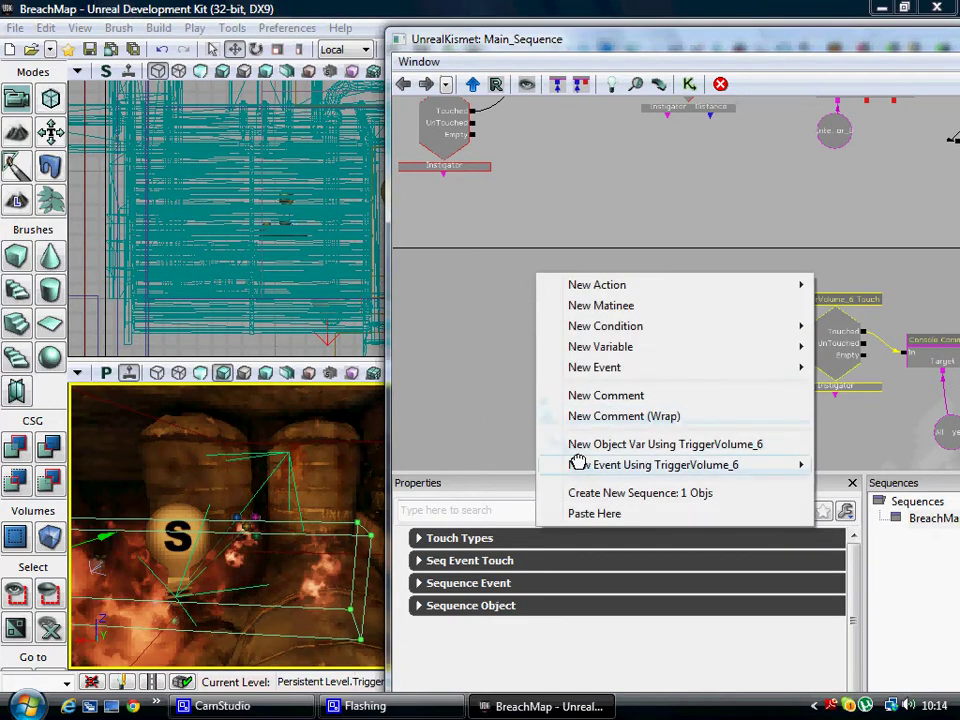
{"action": "mouse_move", "coordinate": [652, 465]}
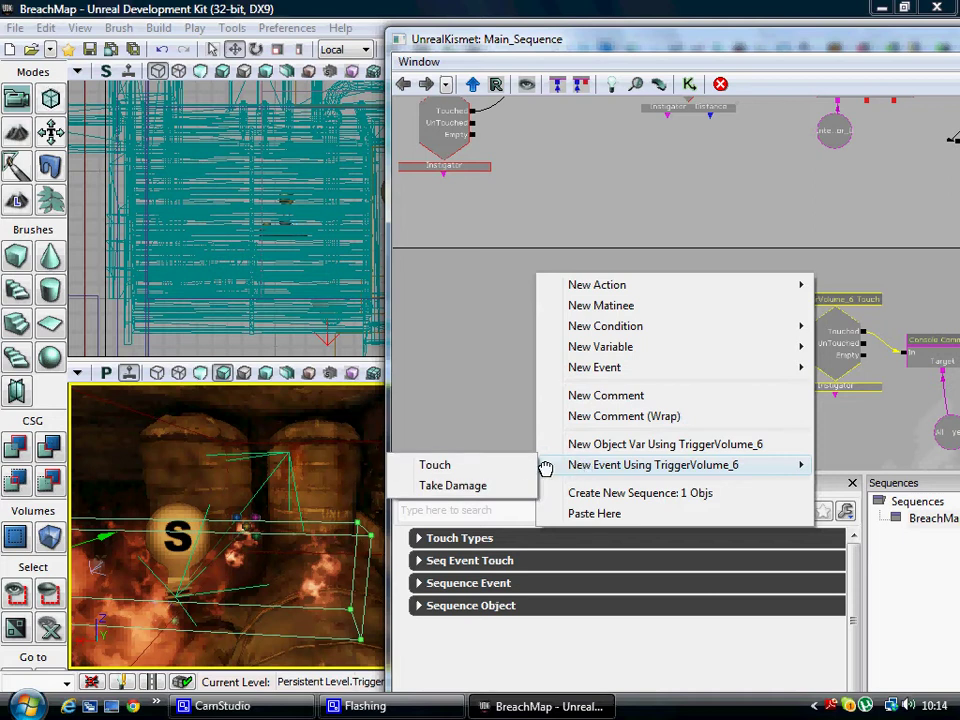
{"action": "left_click", "coordinate": [480, 363]}
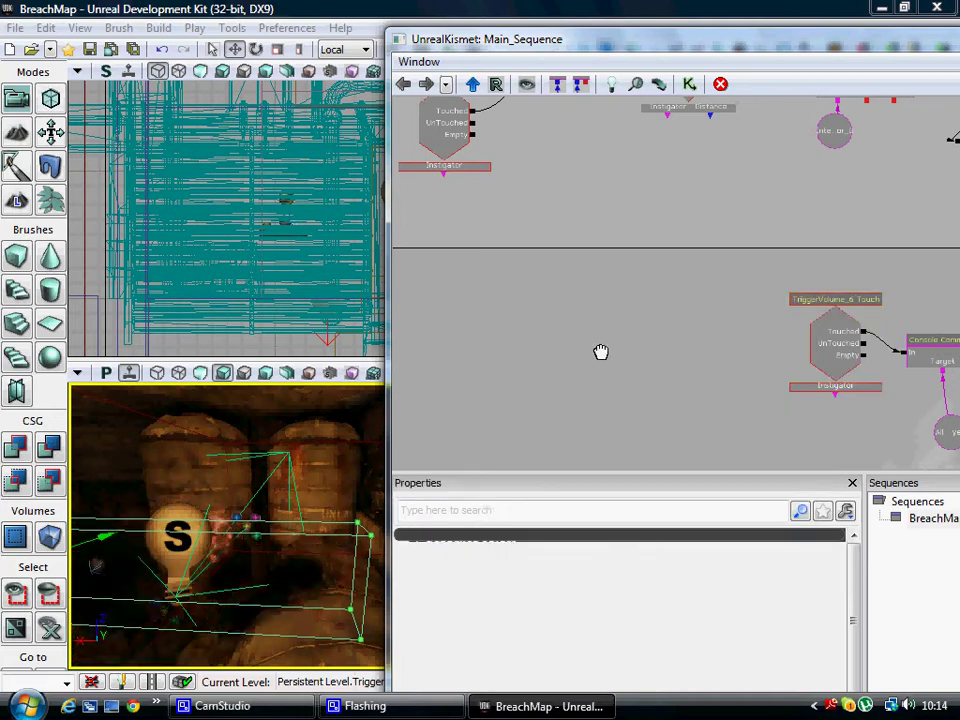
{"action": "mouse_move", "coordinate": [409, 324]}
{"action": "left_mouse_down"}
{"action": "mouse_move", "coordinate": [393, 320]}
{"action": "mouse_move", "coordinate": [737, 336]}
{"action": "left_mouse_up"}
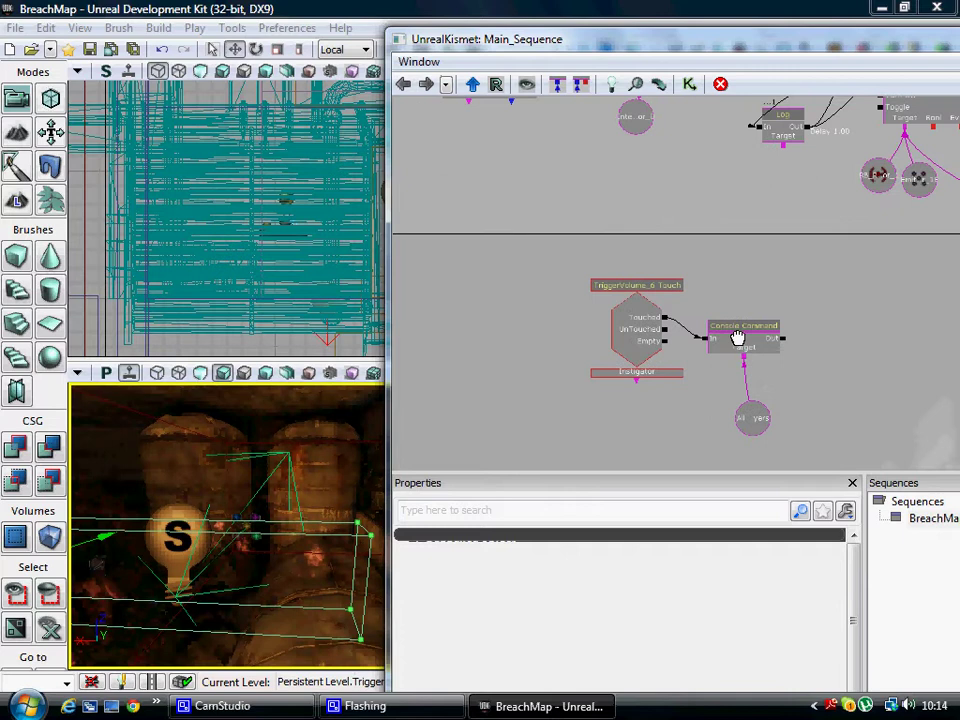
{"action": "scroll", "coordinate": [737, 300], "scroll_direction": "up", "scroll_amount": 2}
- Add a Misc Console Command action fed by Touched, with Commands [0] set to 'breach'
{"action": "right_click", "coordinate": [731, 286]}
{"action": "mouse_move", "coordinate": [560, 267]}
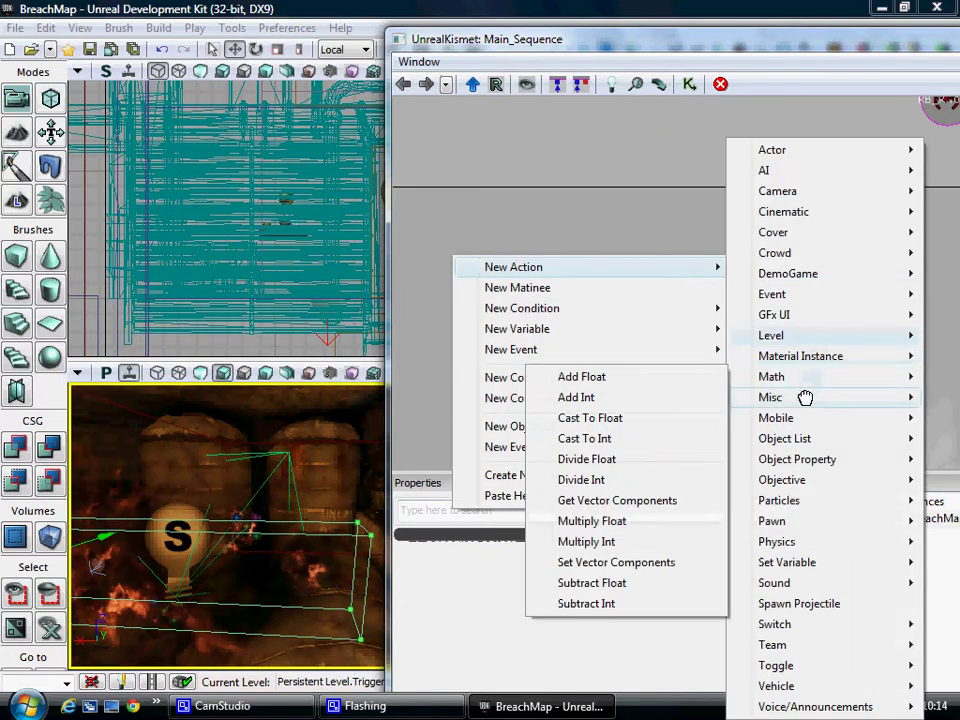
{"action": "mouse_move", "coordinate": [770, 397]}
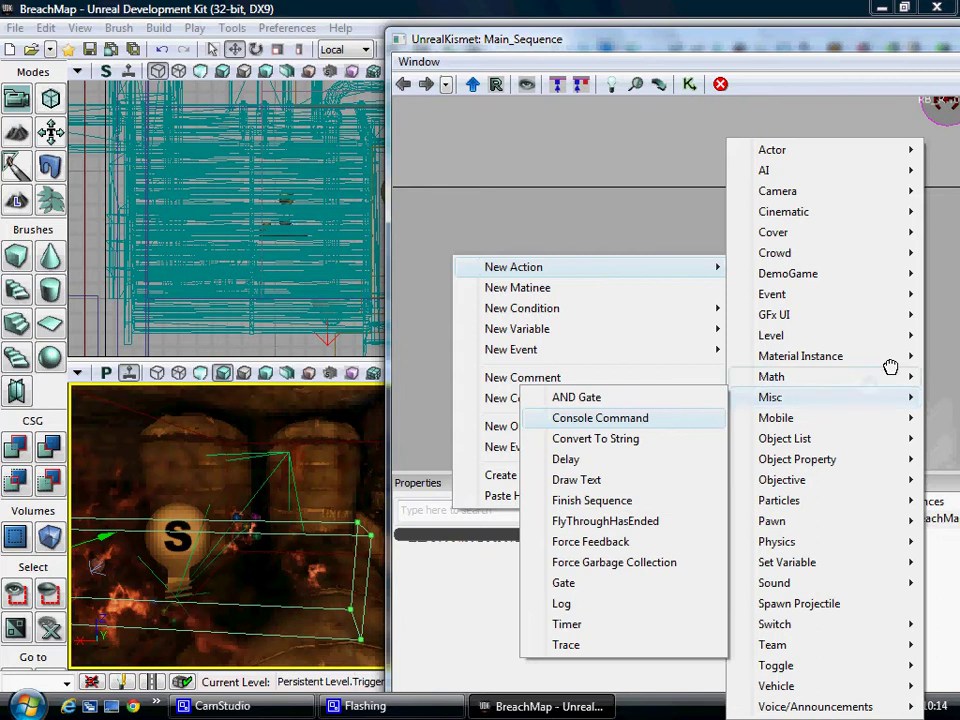
{"action": "left_click", "coordinate": [600, 418]}
{"action": "left_click_drag", "start_coordinate": [748, 338], "coordinate": [792, 398]}
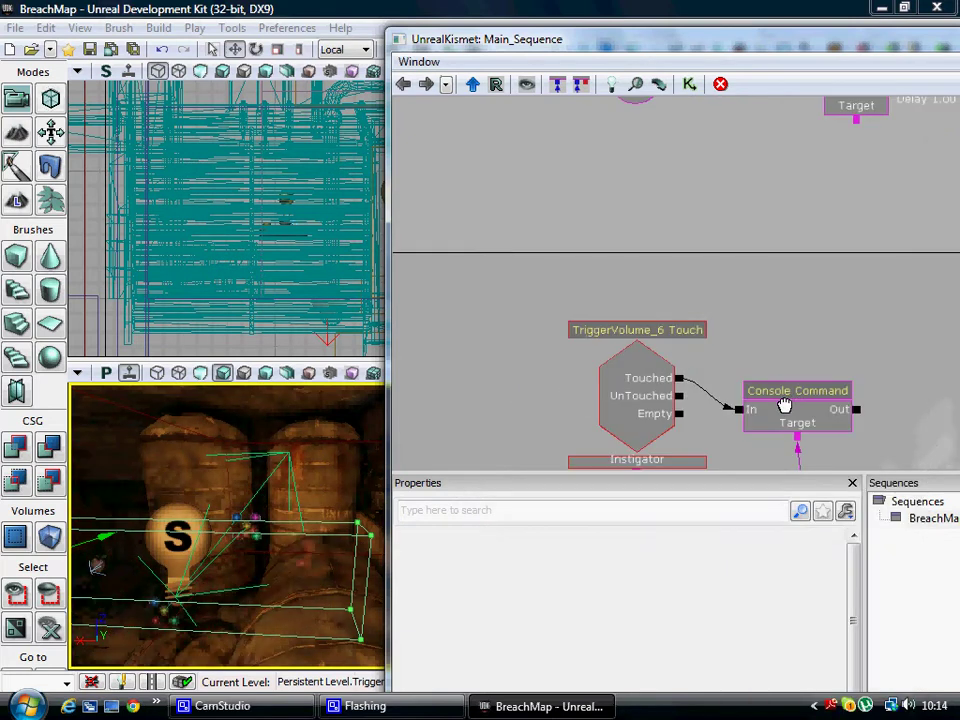
{"action": "left_click", "coordinate": [784, 405]}
{"action": "left_click", "coordinate": [634, 540]}
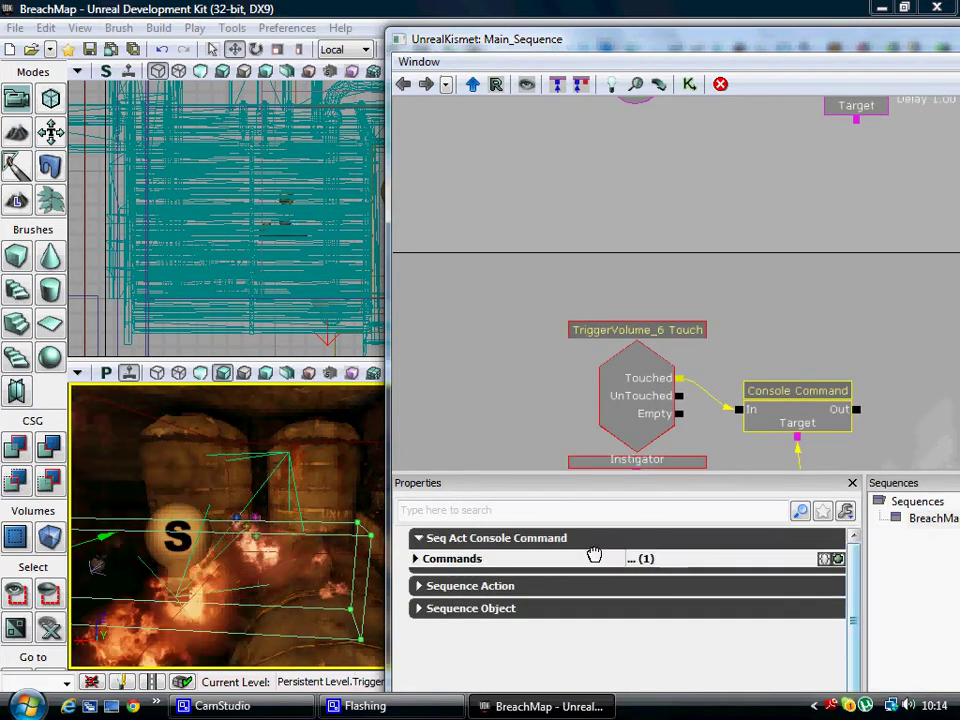
{"action": "double_click", "coordinate": [512, 560]}
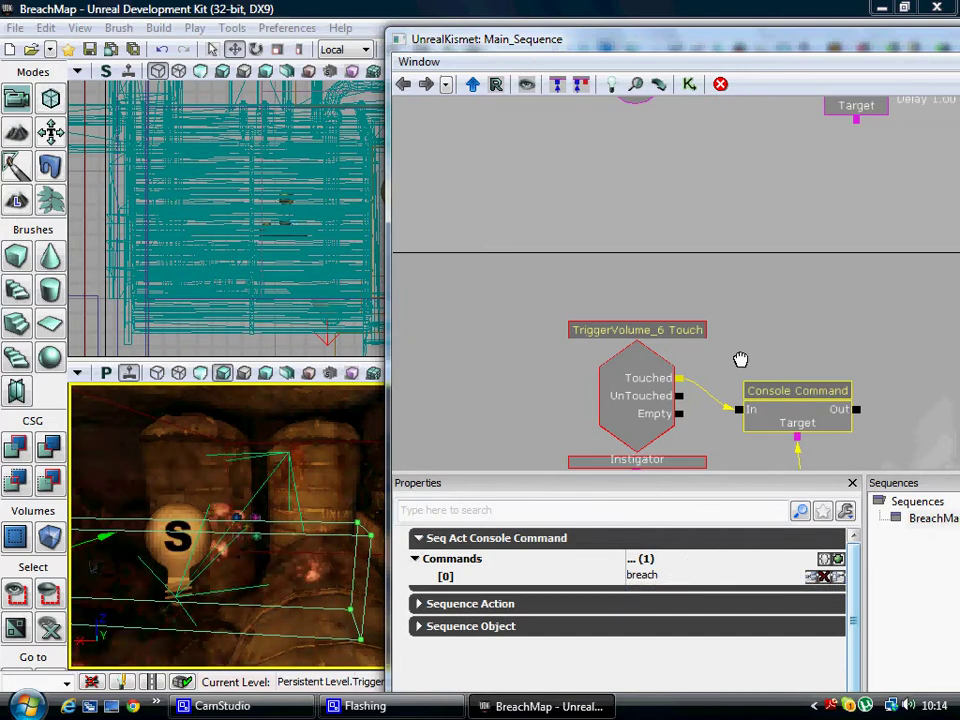
{"action": "left_click_drag", "start_coordinate": [725, 347], "coordinate": [613, 227]}
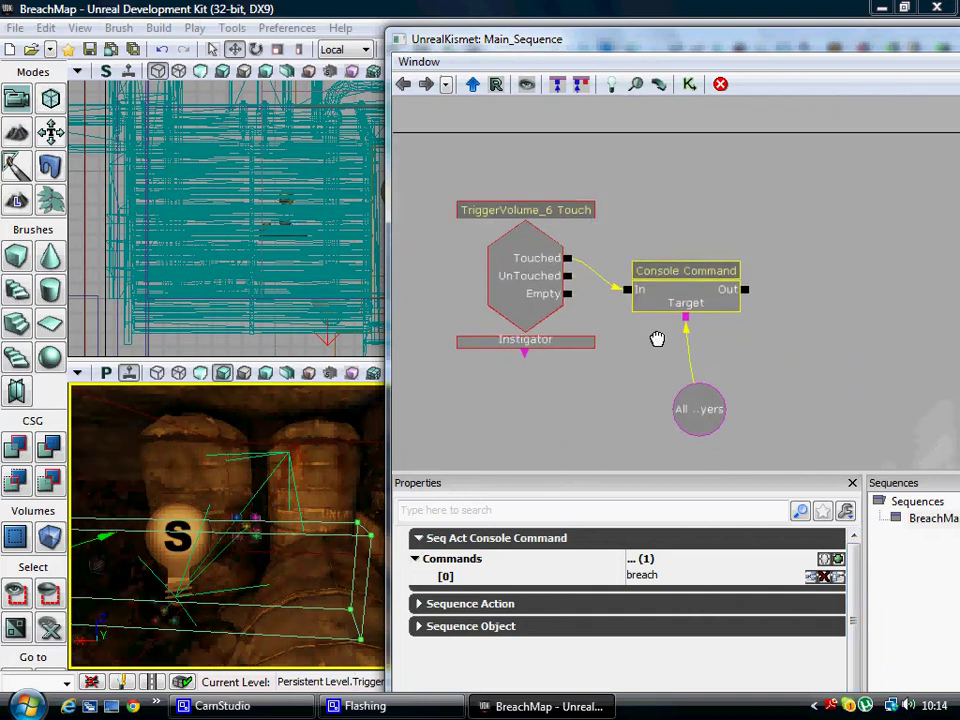
- Link an All Players variable to the Console Command's Target and move the Kismet window aside
{"action": "right_click", "coordinate": [744, 396]}
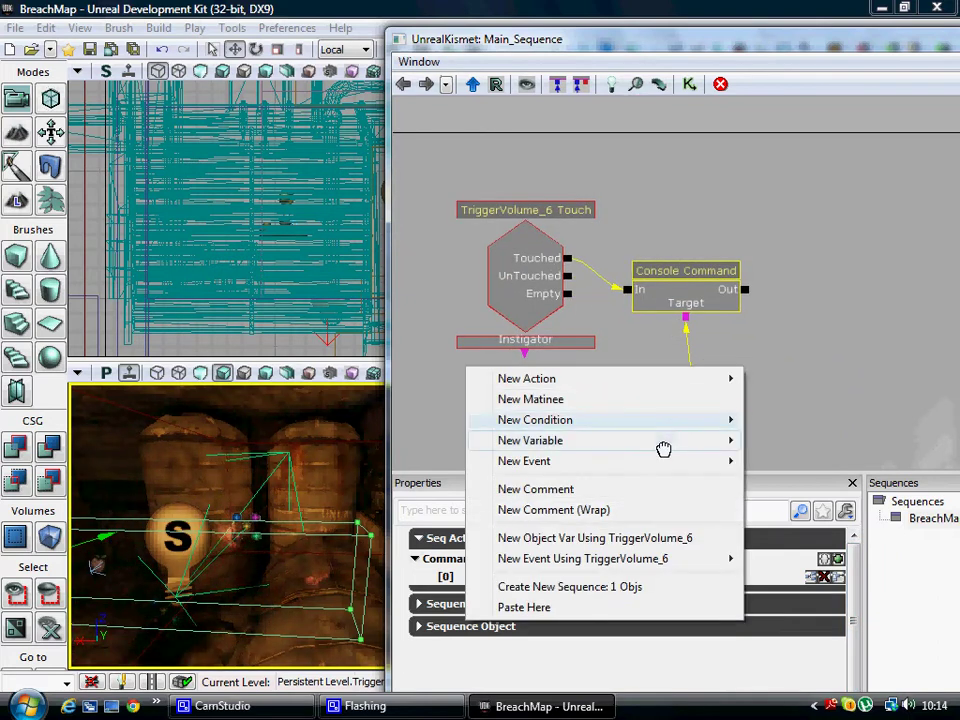
{"action": "mouse_move", "coordinate": [530, 440]}
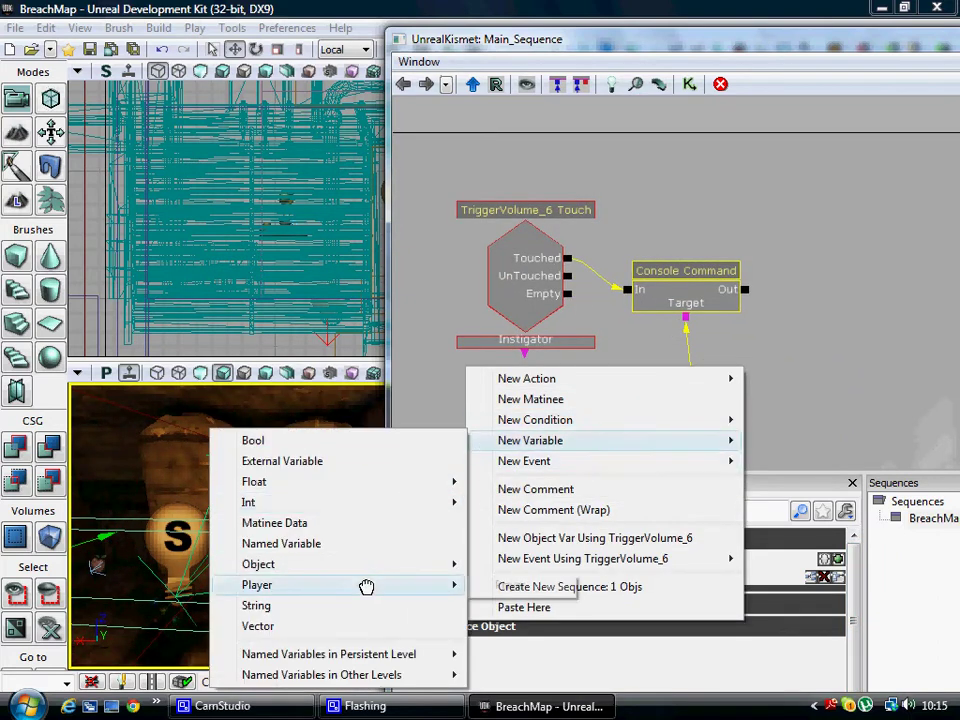
{"action": "left_click", "coordinate": [482, 592]}
{"action": "left_click_drag", "start_coordinate": [685, 318], "coordinate": [668, 400]}
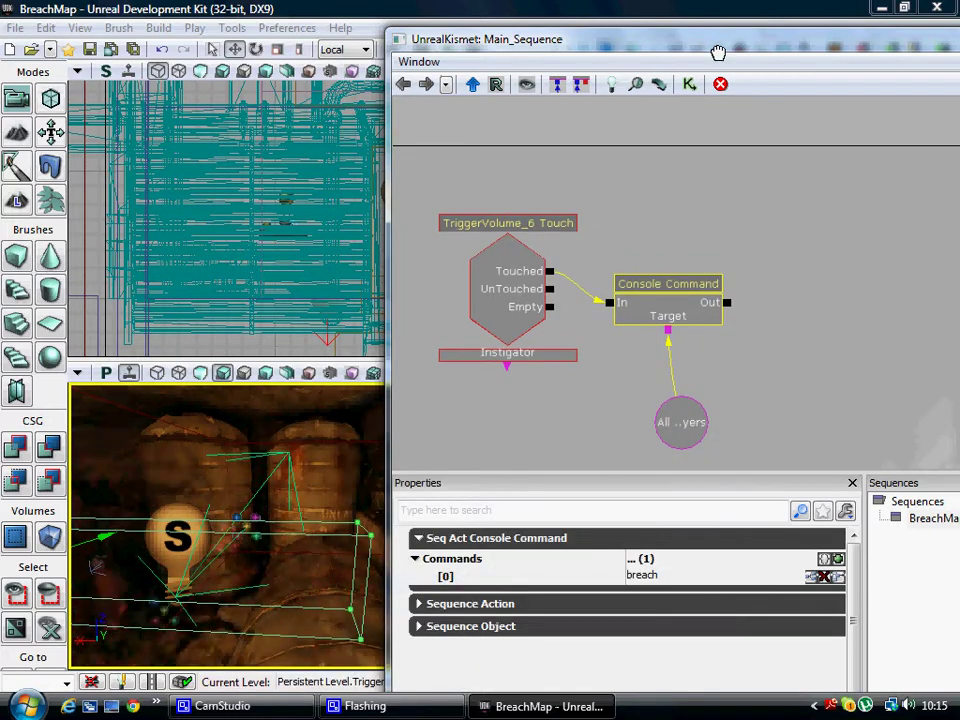
{"action": "left_click_drag", "start_coordinate": [717, 52], "coordinate": [581, 116]}
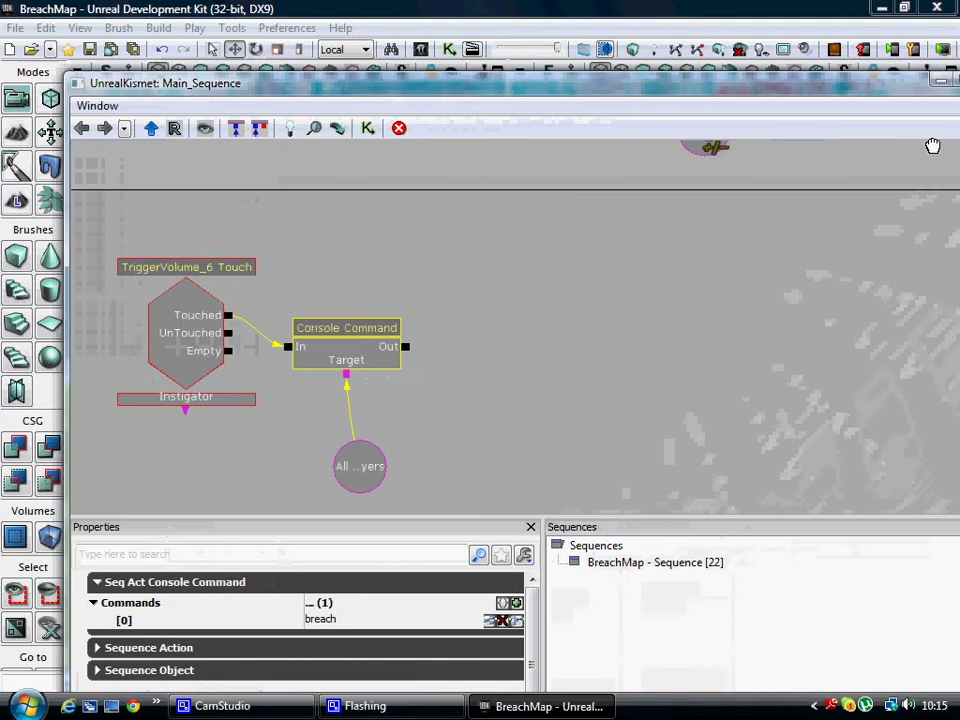
{"action": "left_click_drag", "start_coordinate": [836, 90], "coordinate": [594, 96]}
- Close Kismet and orbit the perspective view around the trigger volume, barrels and ceiling girders
{"action": "left_click", "coordinate": [750, 92]}
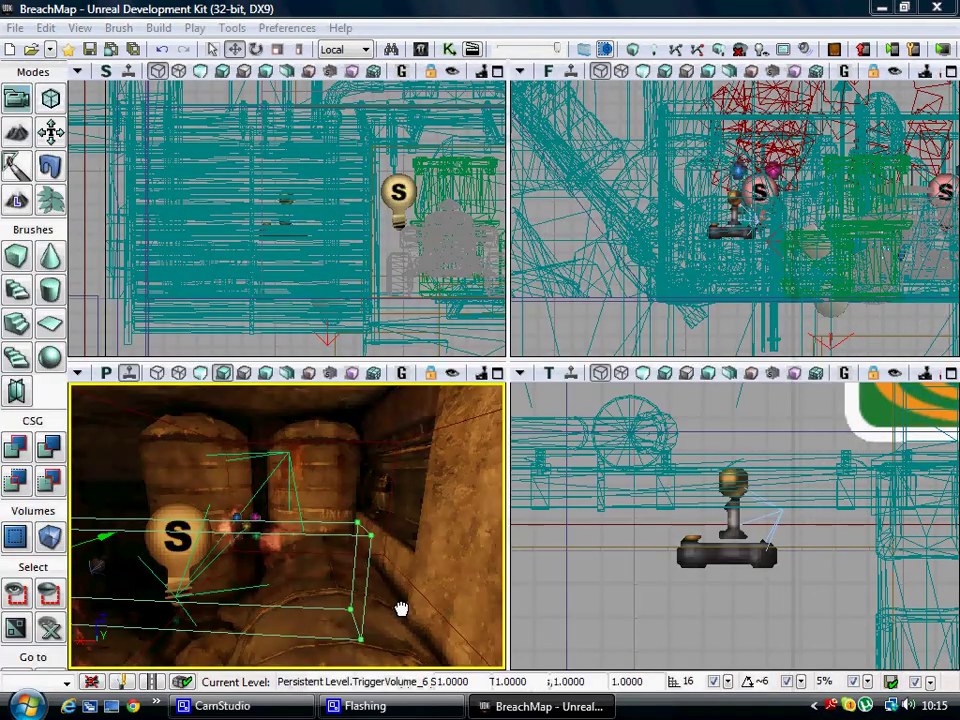
{"action": "mouse_move", "coordinate": [358, 626]}
{"action": "right_mouse_down"}
{"action": "mouse_move", "coordinate": [113, 637]}
{"action": "mouse_move", "coordinate": [68, 594]}
{"action": "mouse_move", "coordinate": [505, 637]}
{"action": "right_mouse_up"}
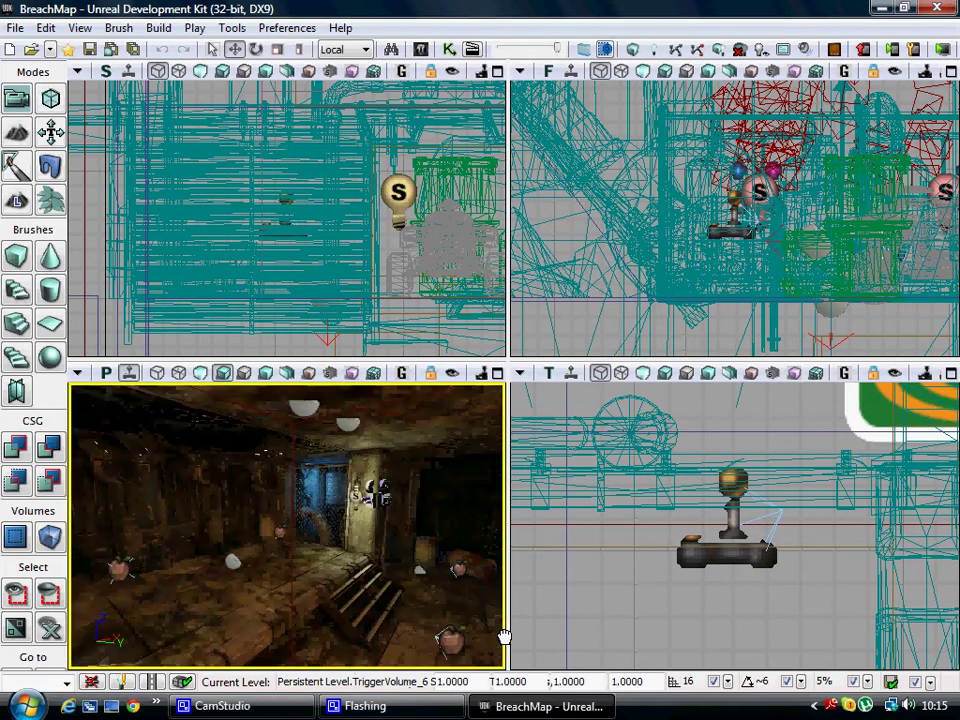
{"action": "key", "text": "Home"}
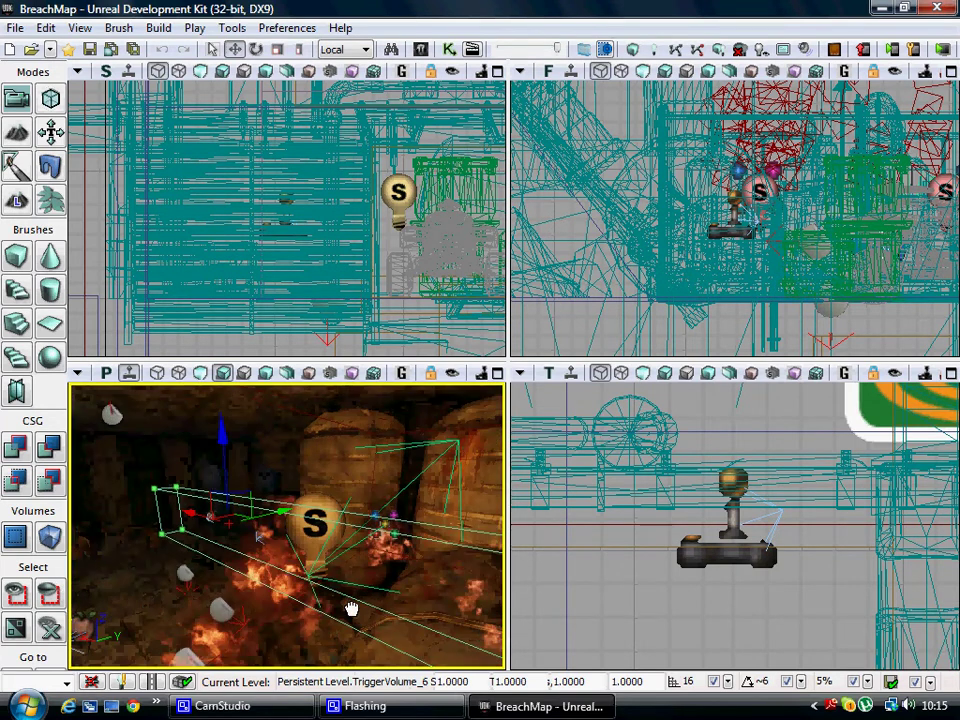
{"action": "mouse_move", "coordinate": [292, 564]}
{"action": "right_mouse_down"}
{"action": "mouse_move", "coordinate": [317, 532]}
{"action": "mouse_move", "coordinate": [328, 390]}
{"action": "mouse_move", "coordinate": [306, 484]}
{"action": "mouse_move", "coordinate": [272, 506]}
{"action": "mouse_move", "coordinate": [372, 631]}
{"action": "right_mouse_up"}
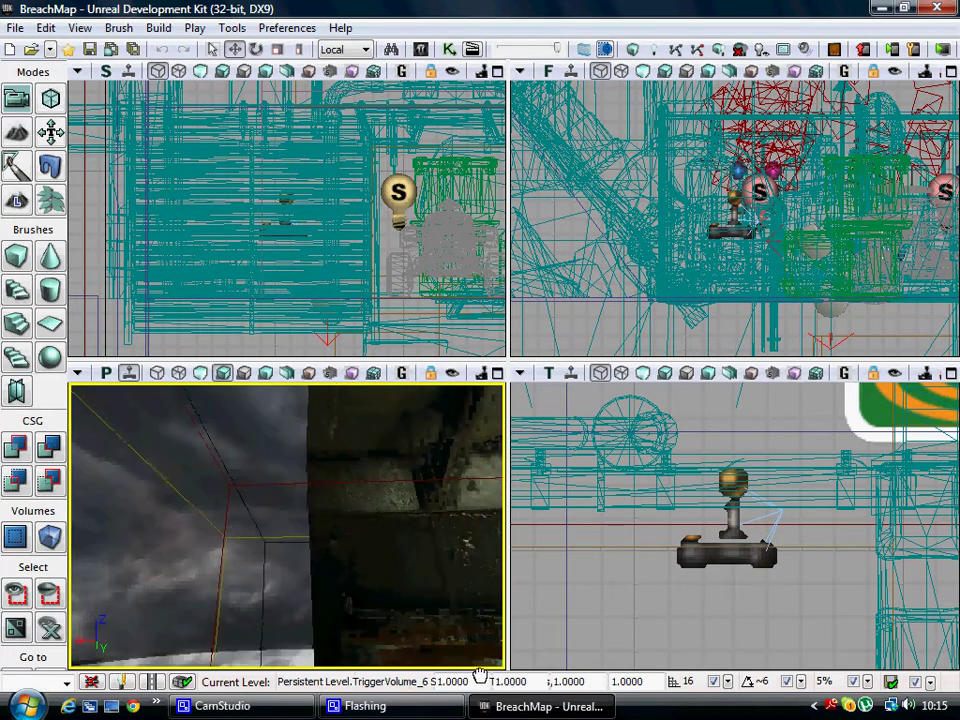
{"action": "mouse_move", "coordinate": [480, 676]}
{"action": "right_mouse_down"}
{"action": "mouse_move", "coordinate": [506, 654]}
{"action": "mouse_move", "coordinate": [420, 649]}
{"action": "mouse_move", "coordinate": [408, 578]}
{"action": "right_mouse_up"}
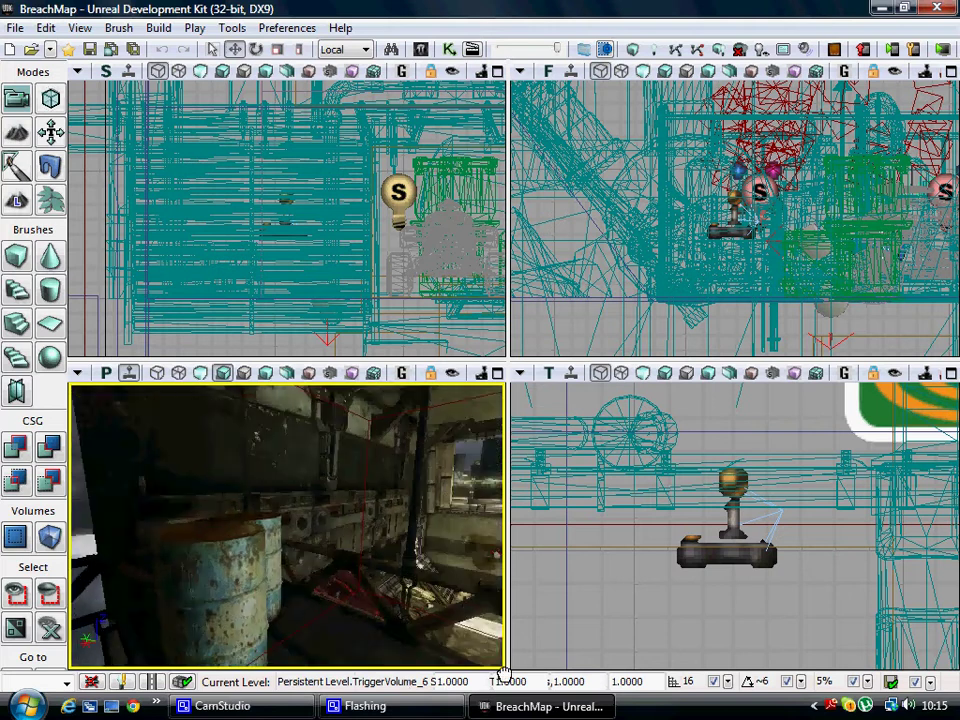
{"action": "mouse_move", "coordinate": [504, 676]}
{"action": "right_mouse_down"}
{"action": "mouse_move", "coordinate": [500, 655]}
{"action": "mouse_move", "coordinate": [413, 640]}
{"action": "mouse_move", "coordinate": [388, 625]}
{"action": "right_mouse_up"}
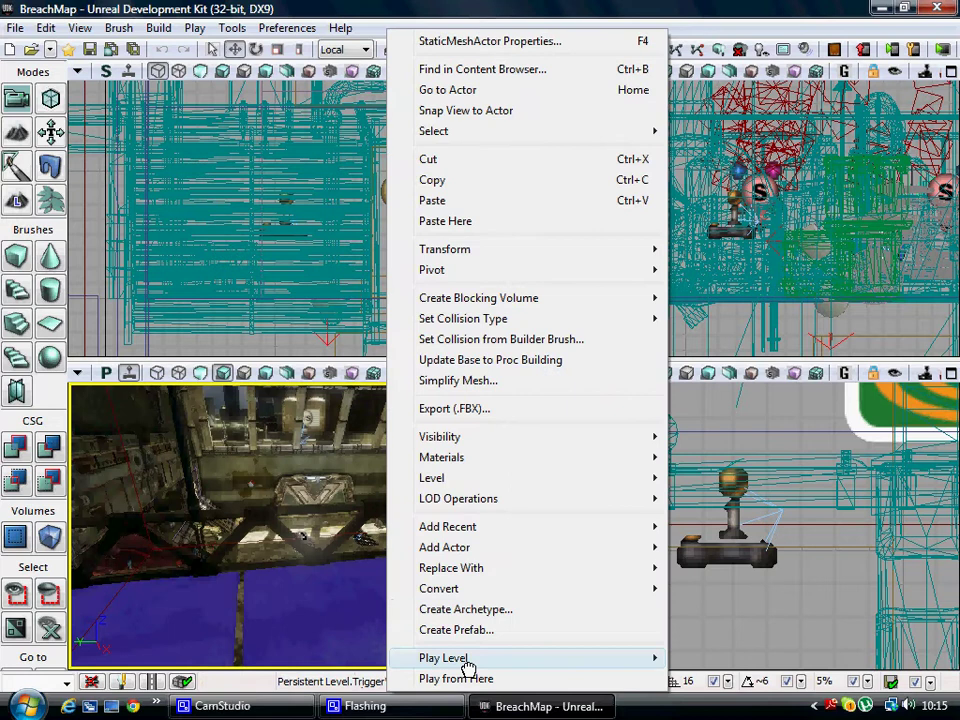
- Start Play from Here in the perspective viewport
{"action": "left_click", "coordinate": [703, 660]}
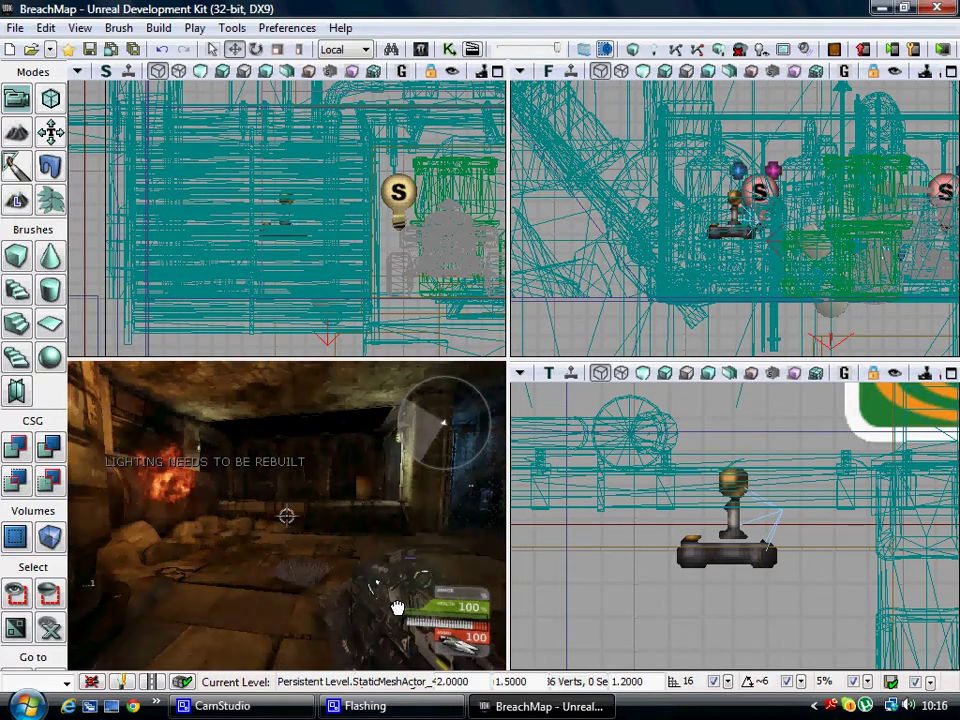
- Fire the weapon and look around in the play-test, then stop it with Esc
{"action": "left_click", "coordinate": [360, 590]}
{"action": "mouse_move", "coordinate": [360, 590]}
{"action": "left_mouse_down"}
{"action": "mouse_move", "coordinate": [352, 590]}
{"action": "mouse_move", "coordinate": [449, 585]}
{"action": "left_mouse_up"}
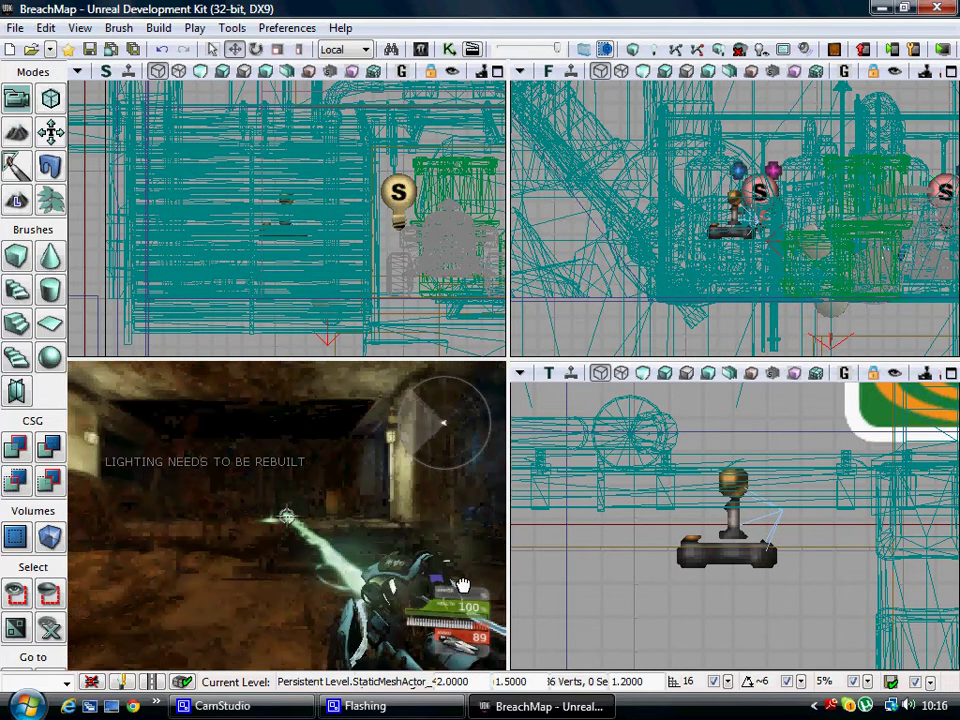
{"action": "left_click_drag", "start_coordinate": [449, 585], "coordinate": [381, 568]}
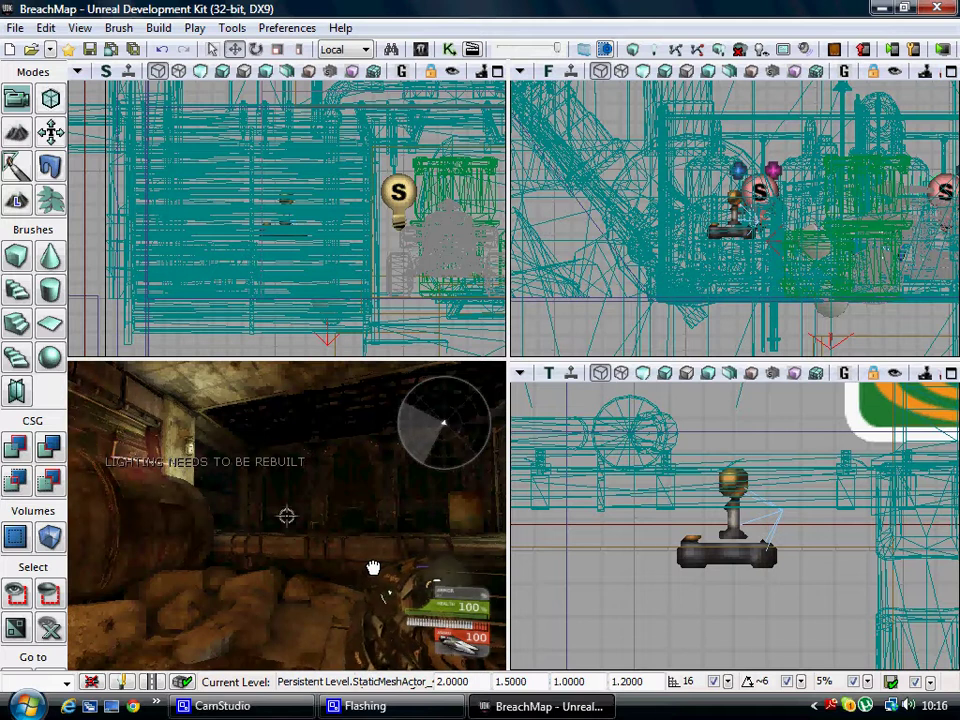
{"action": "key", "text": "Escape"}
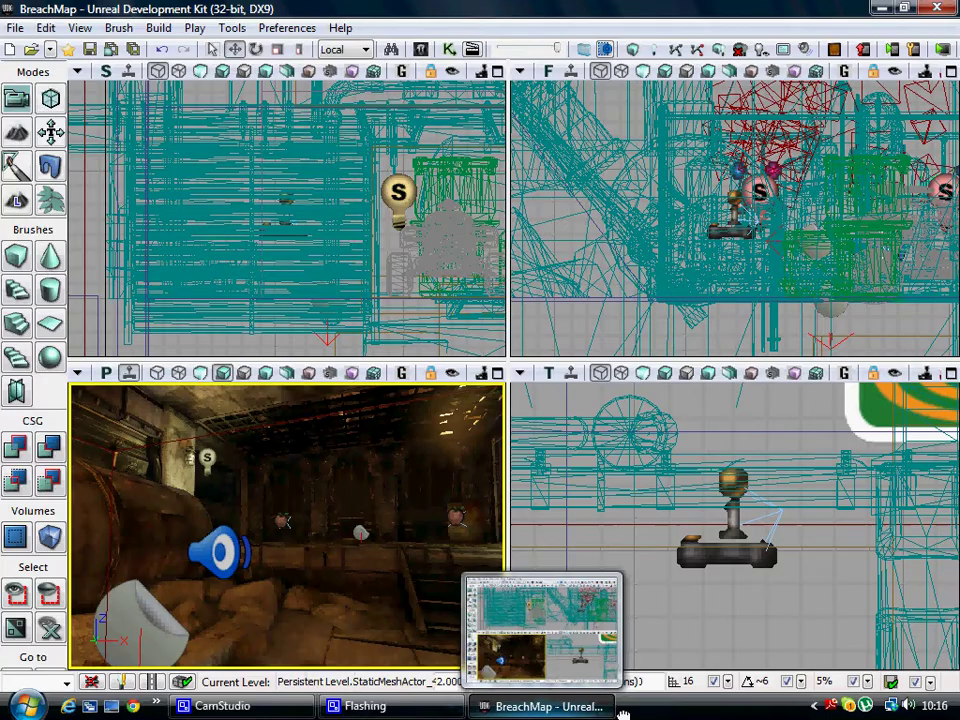
{"action": "left_click", "coordinate": [262, 712]}
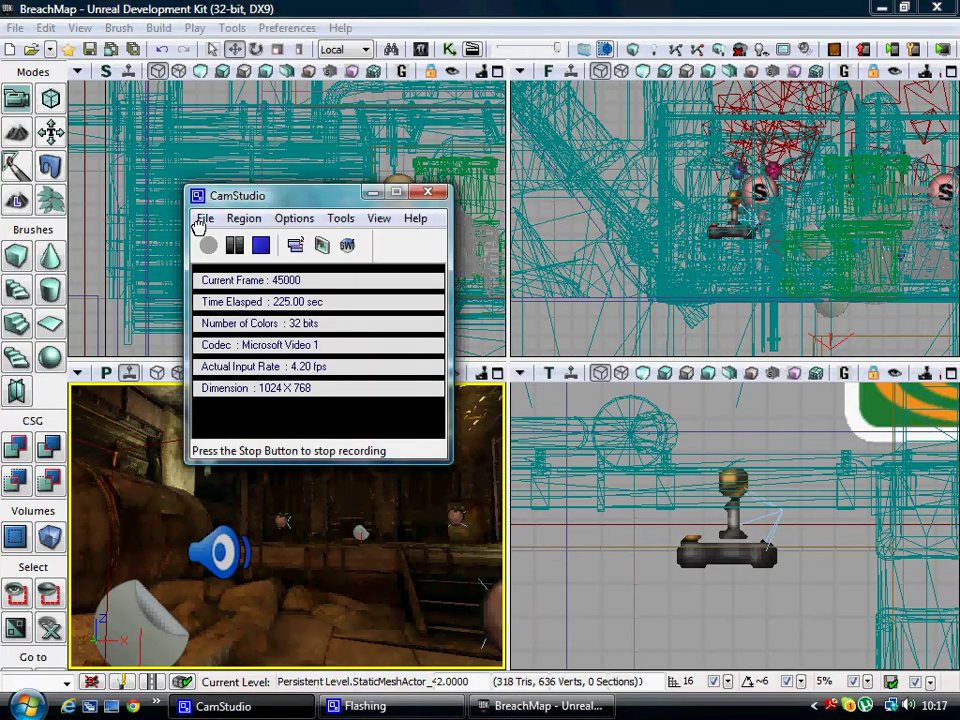